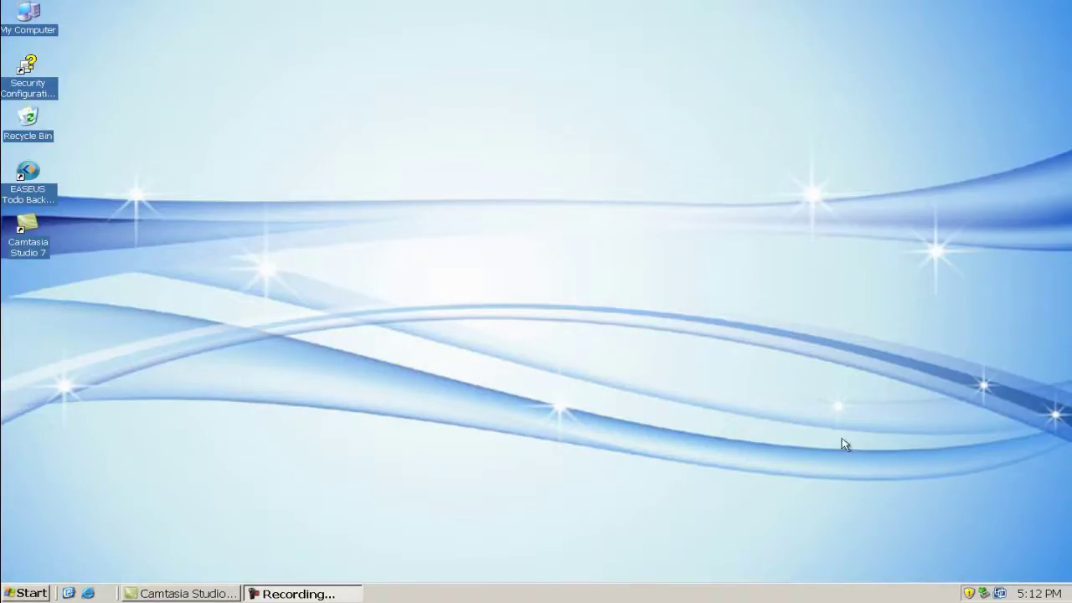
# - Launch EASEUS Todo Backup and start a new Disk and partition backup
pyautogui.doubleClick(29, 186)
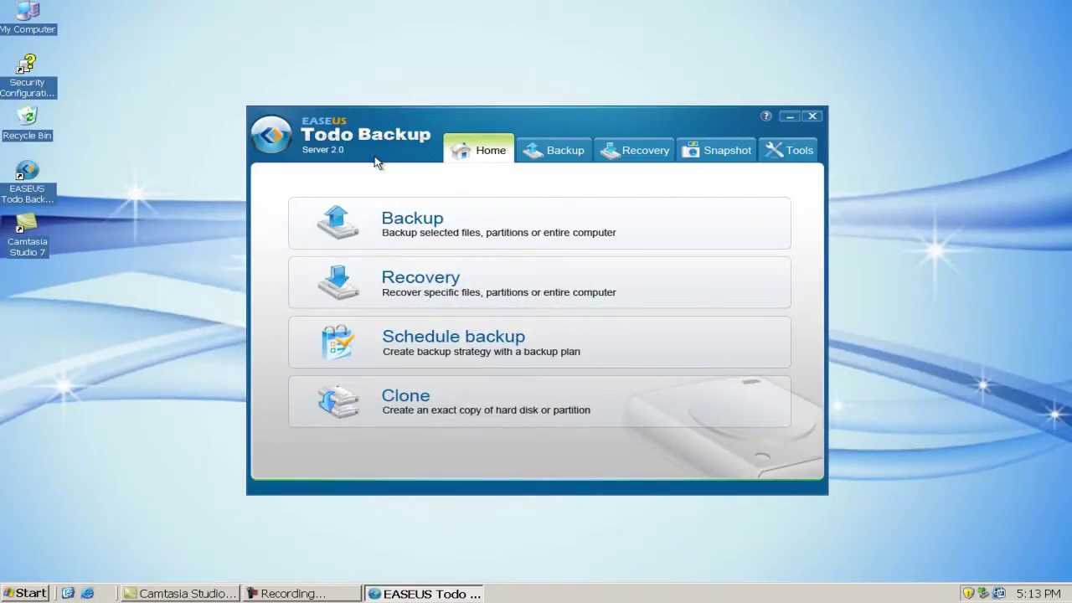
pyautogui.click(438, 226)
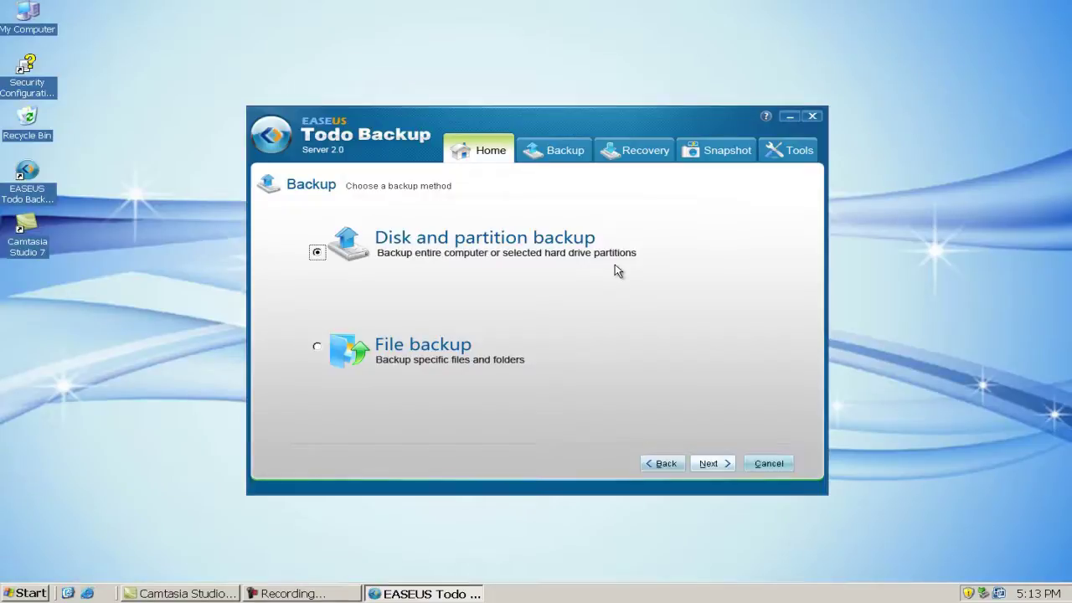
pyautogui.click(715, 463)
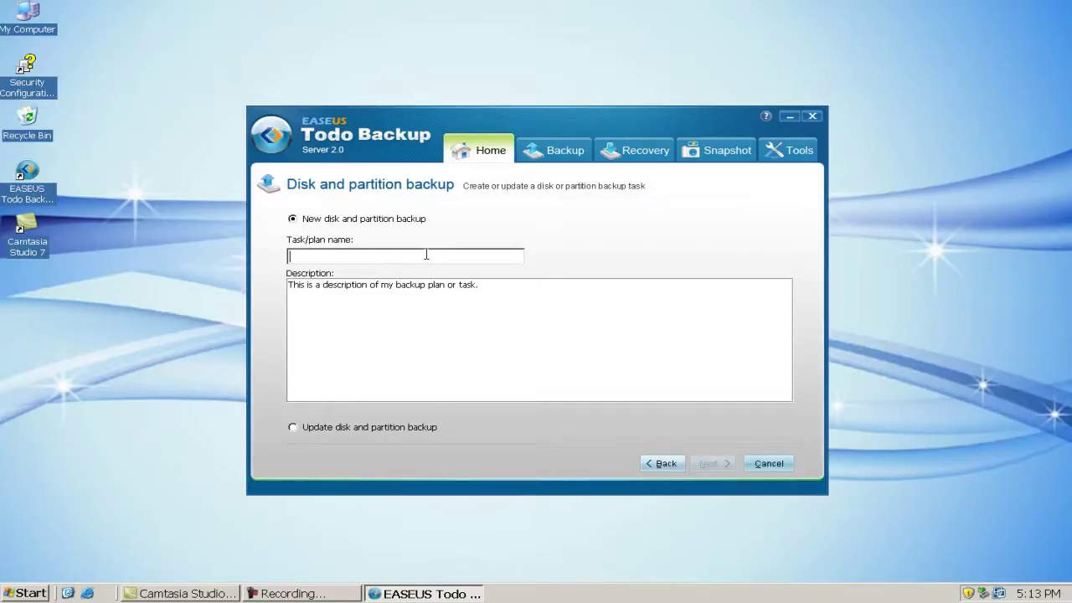
# - Name the task 'backup system' and replace the default description with 'foe universal restore'
pyautogui.write('backup system')
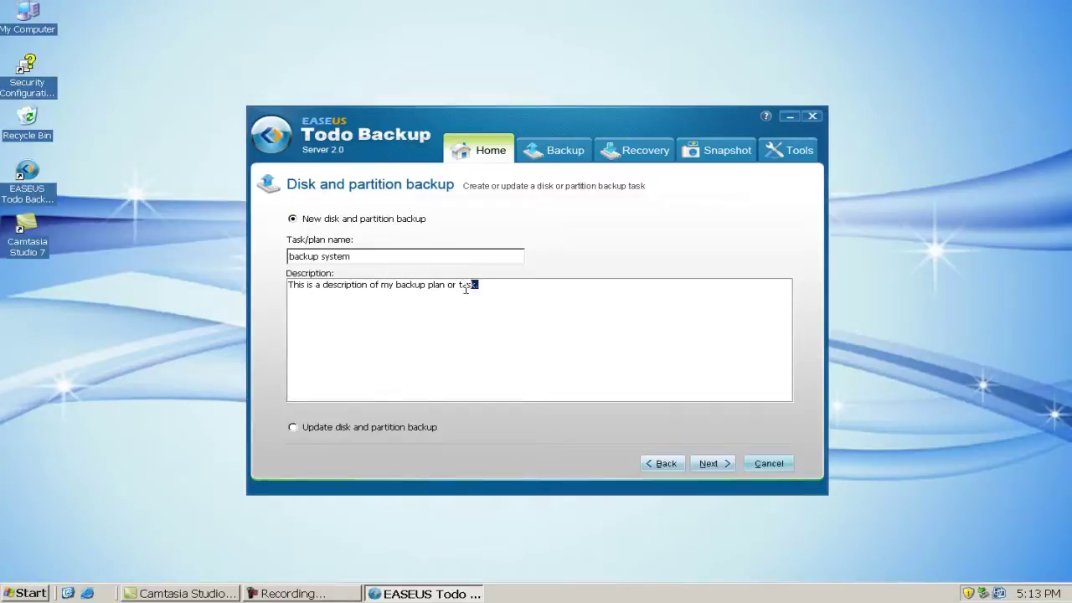
pyautogui.moveTo(475, 285); pyautogui.dragTo(288, 290)
pyautogui.press('Delete')
pyautogui.write('foe ')
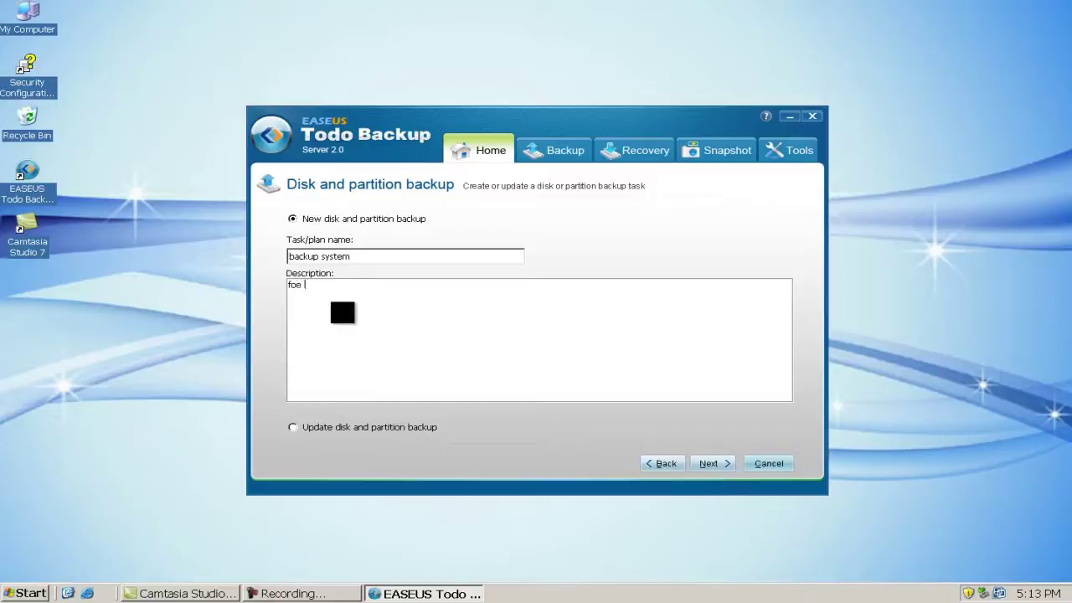
pyautogui.write('universal restore')
# - Pick partition (C:) on Disk1 as the backup source
pyautogui.click(720, 466)
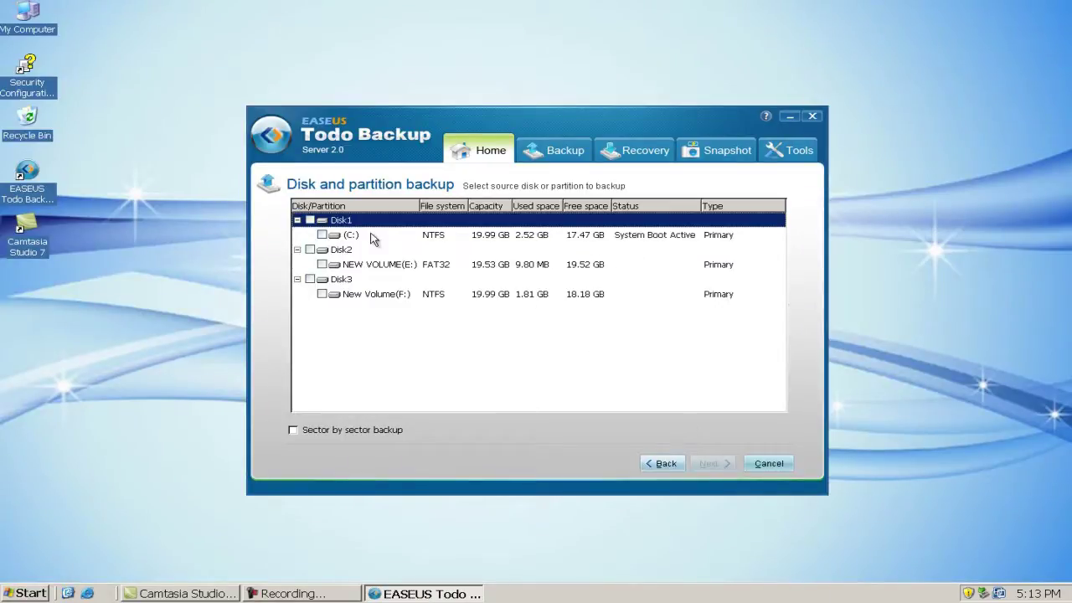
pyautogui.click(323, 235)
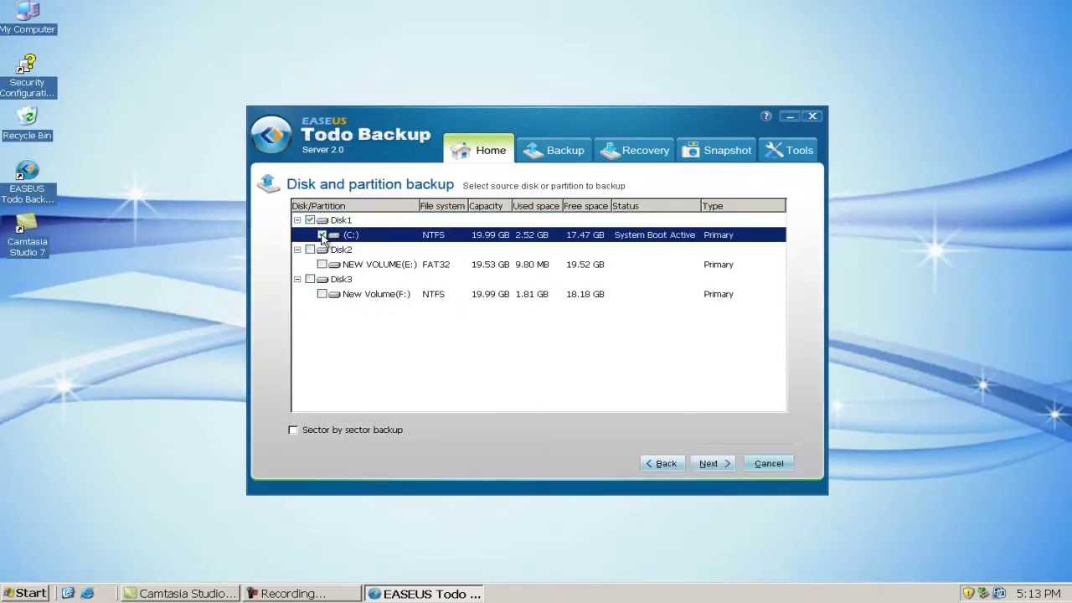
pyautogui.click(720, 465)
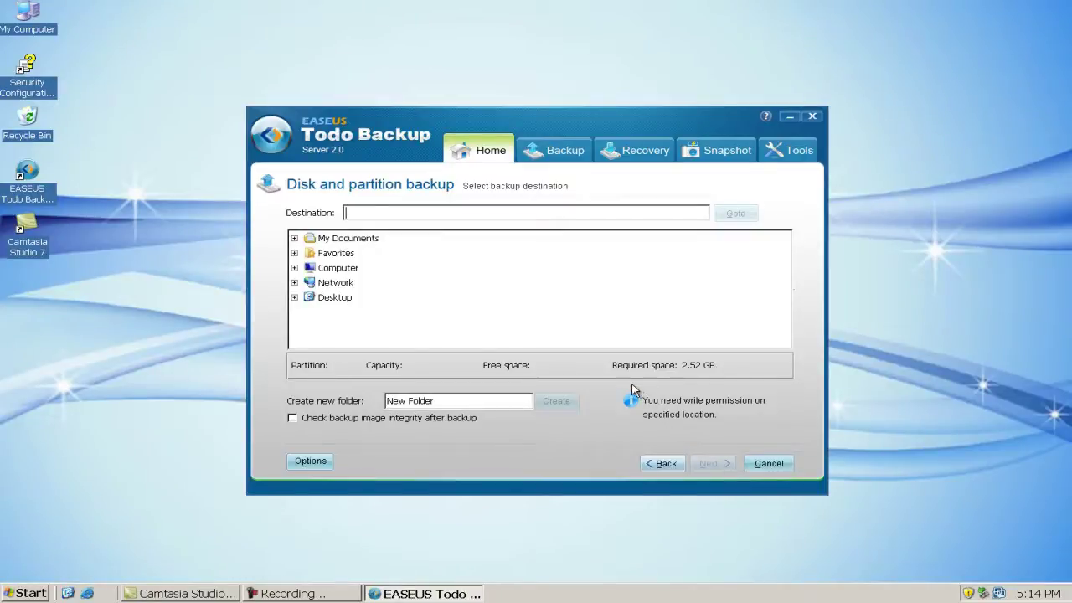
# - Set the backup destination to F:\New Folder\ on New Volume (F:)
pyautogui.click(295, 268)
pyautogui.click(352, 314)
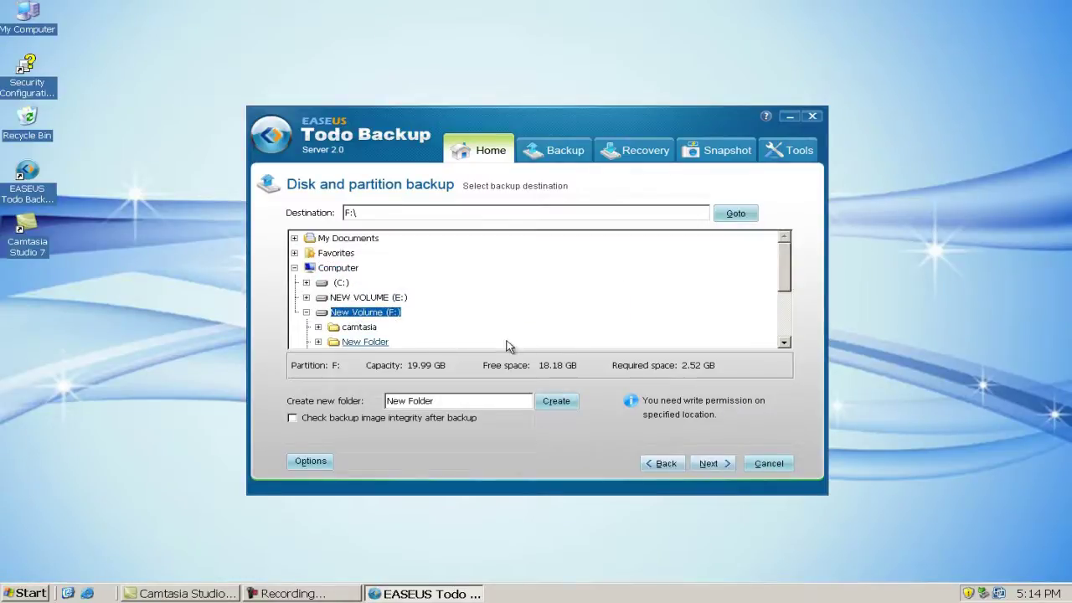
pyautogui.click(381, 344)
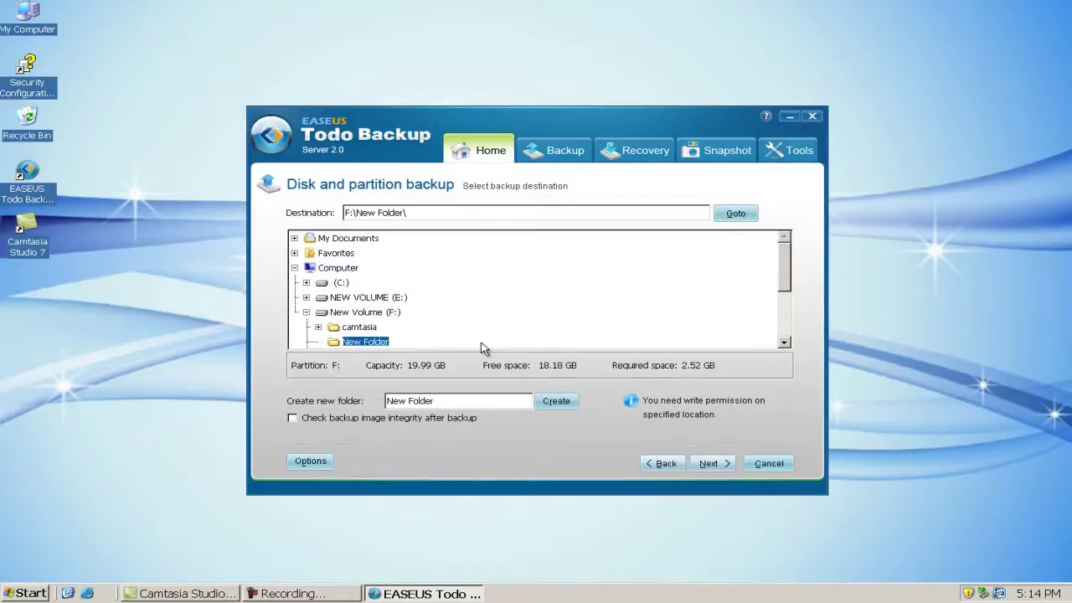
pyautogui.click(724, 464)
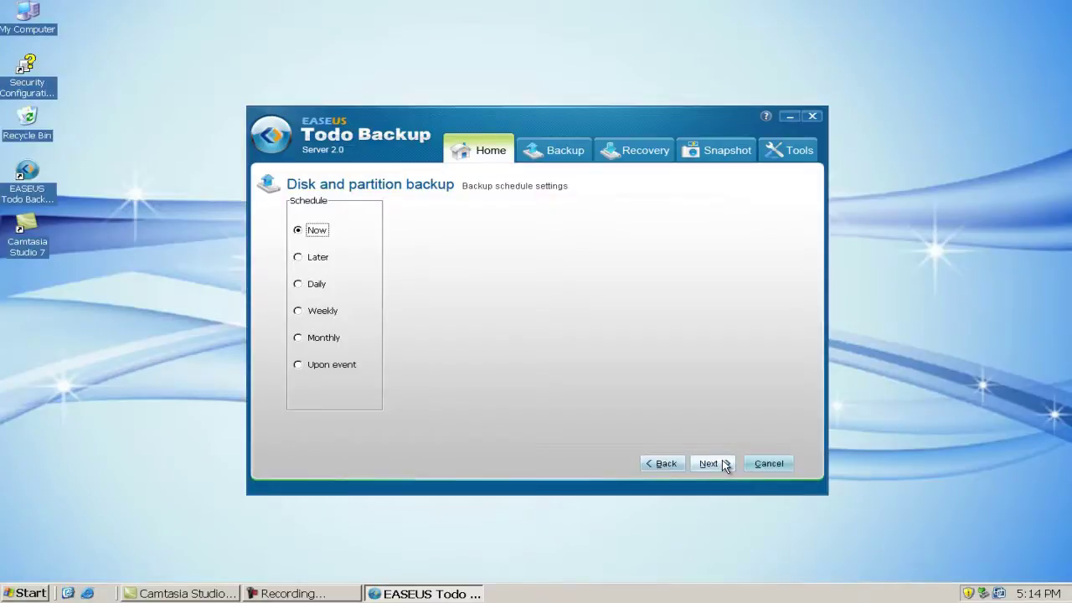
# - Look over the Later, Daily, Weekly, Monthly and Upon event schedules, then keep the backup on Now
pyautogui.click(305, 262)
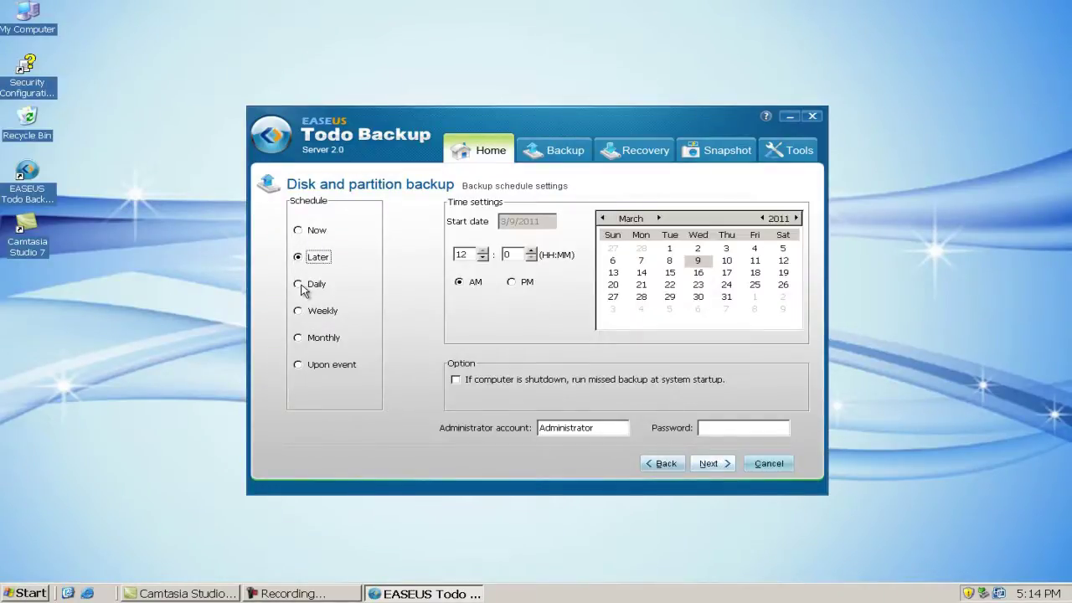
pyautogui.click(300, 286)
pyautogui.click(300, 312)
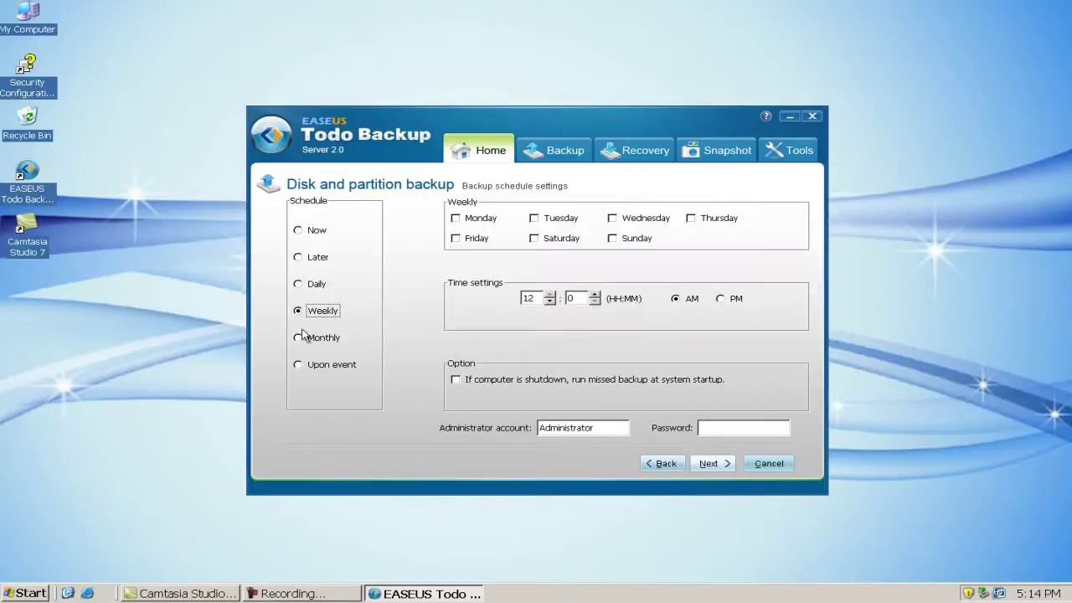
pyautogui.click(300, 339)
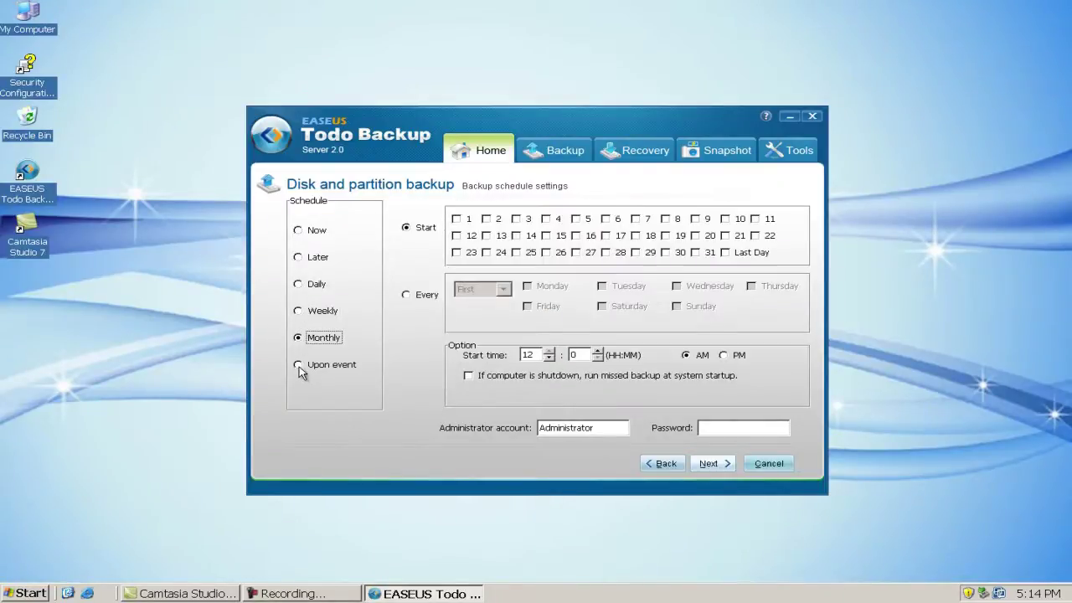
pyautogui.click(299, 369)
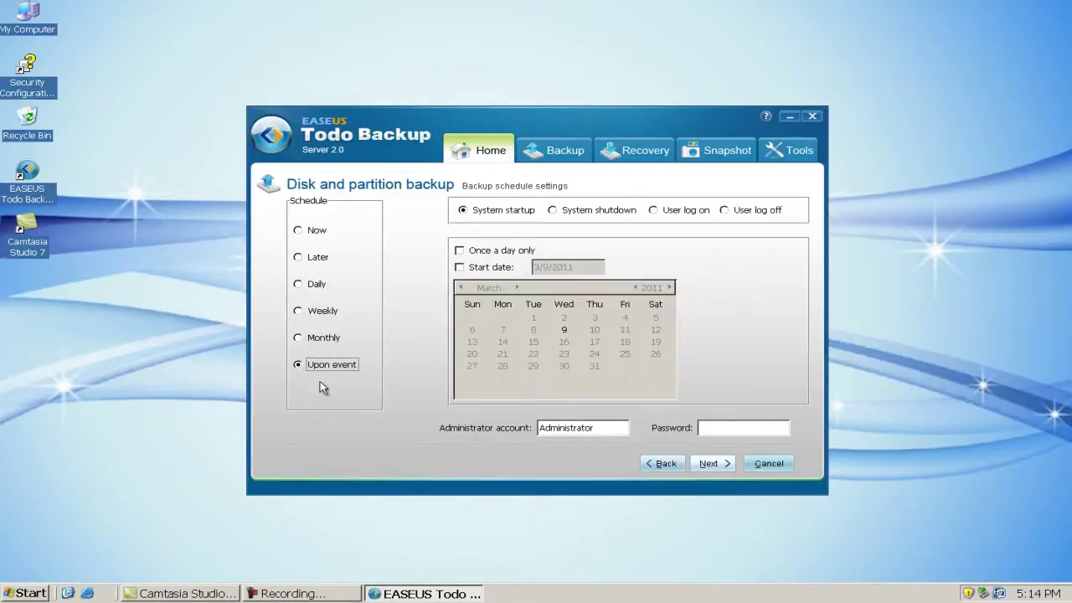
pyautogui.click(303, 234)
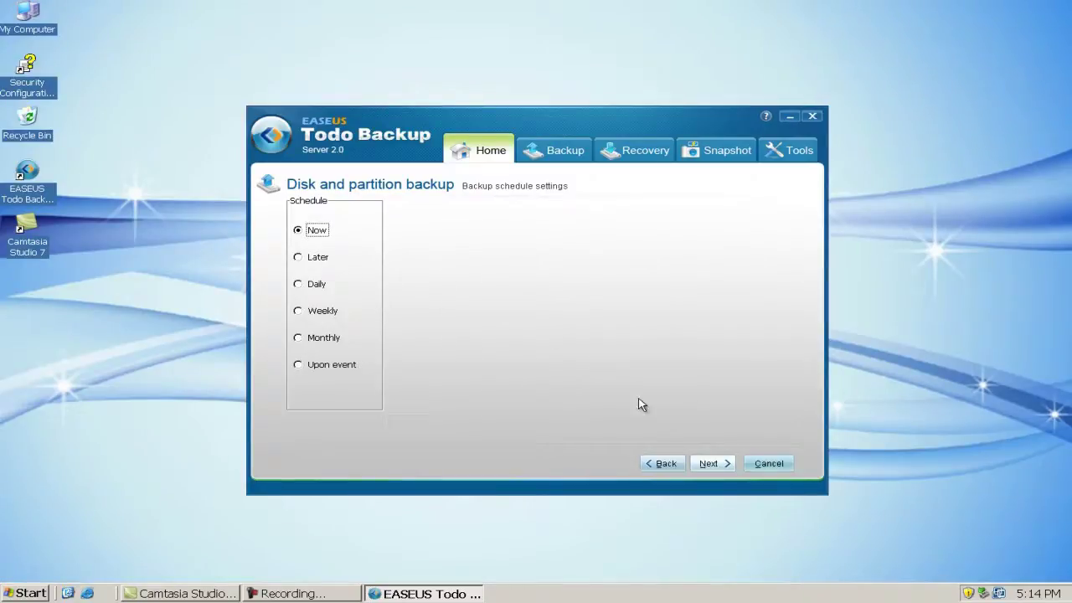
pyautogui.click(709, 466)
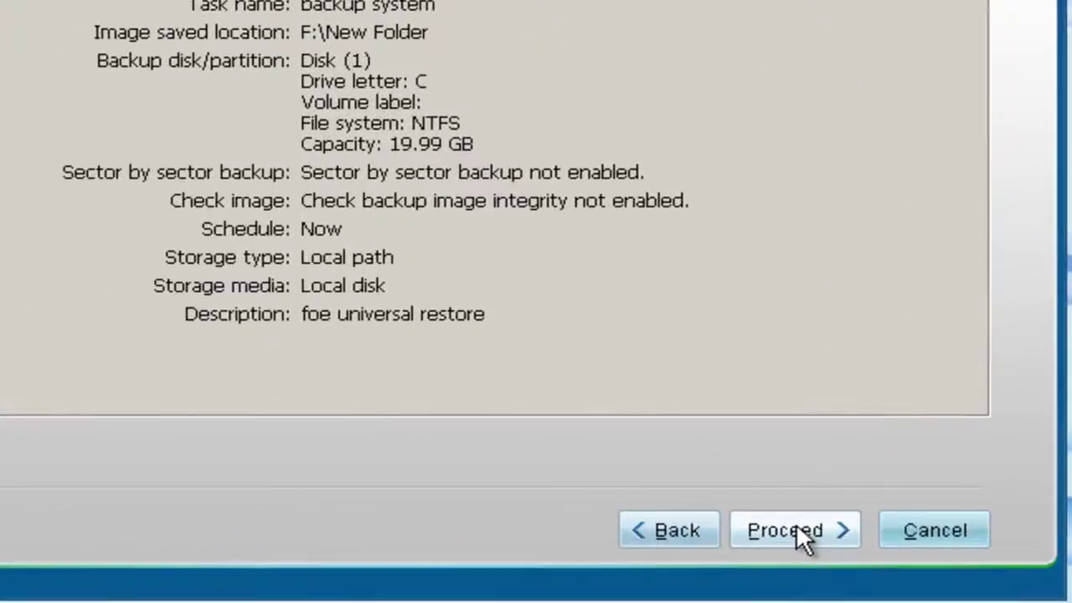
# - Run the backup and, once it completes, finish and return to the Home page
pyautogui.click(707, 464)
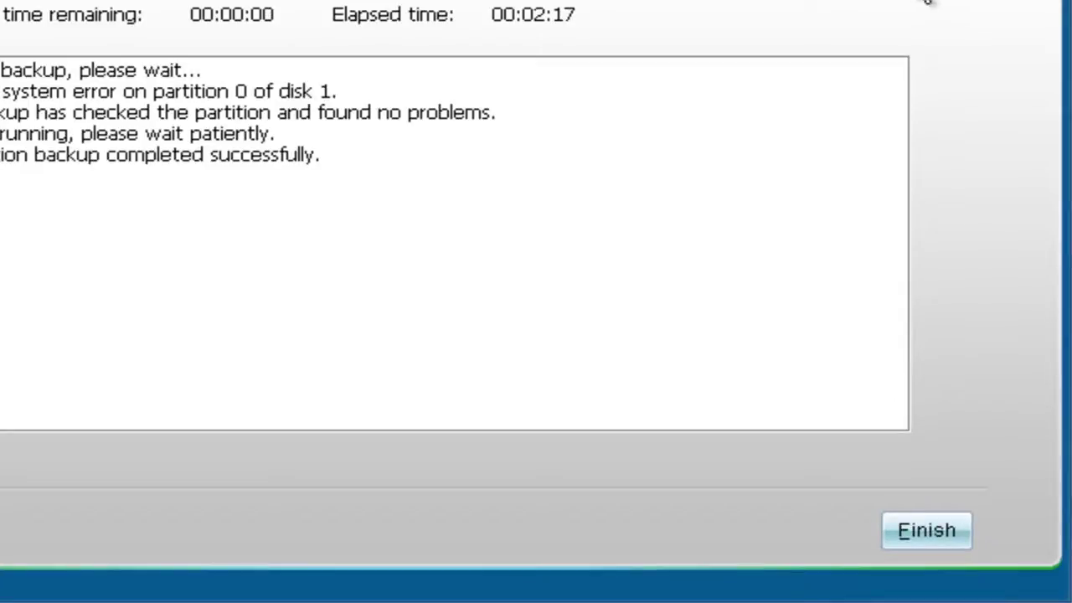
pyautogui.click(911, 532)
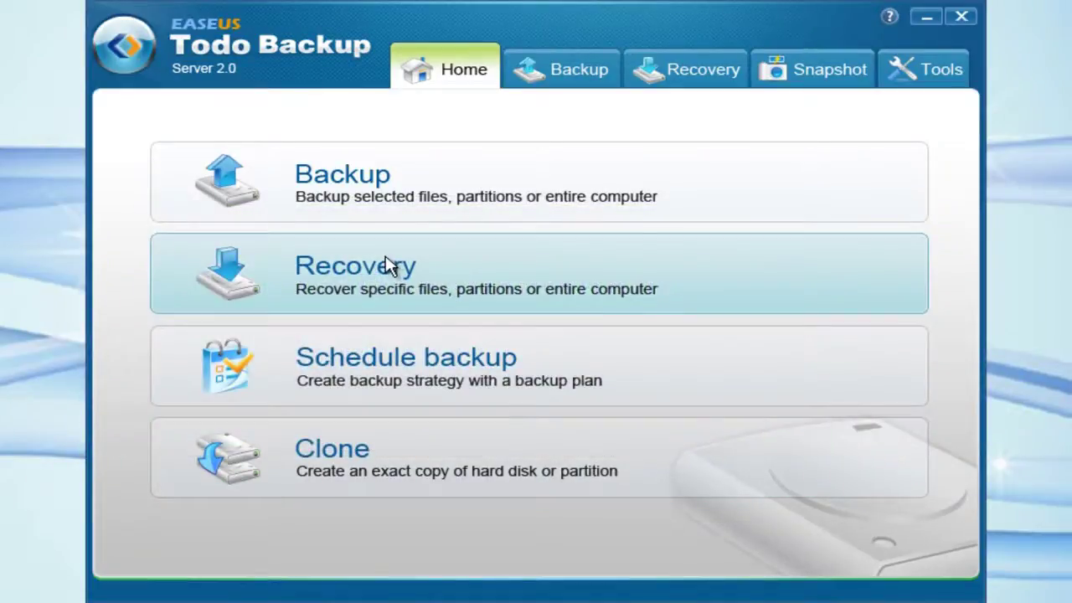
# - Start a Disk and partition recovery from the 'backup system' image in F:\New Folder
pyautogui.click(390, 265)
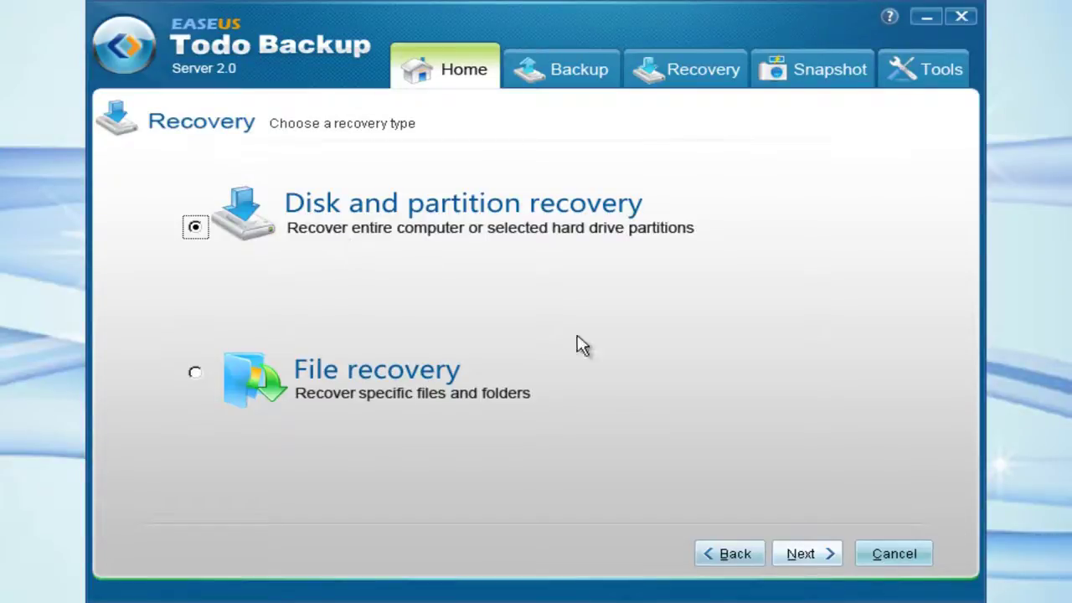
pyautogui.click(799, 556)
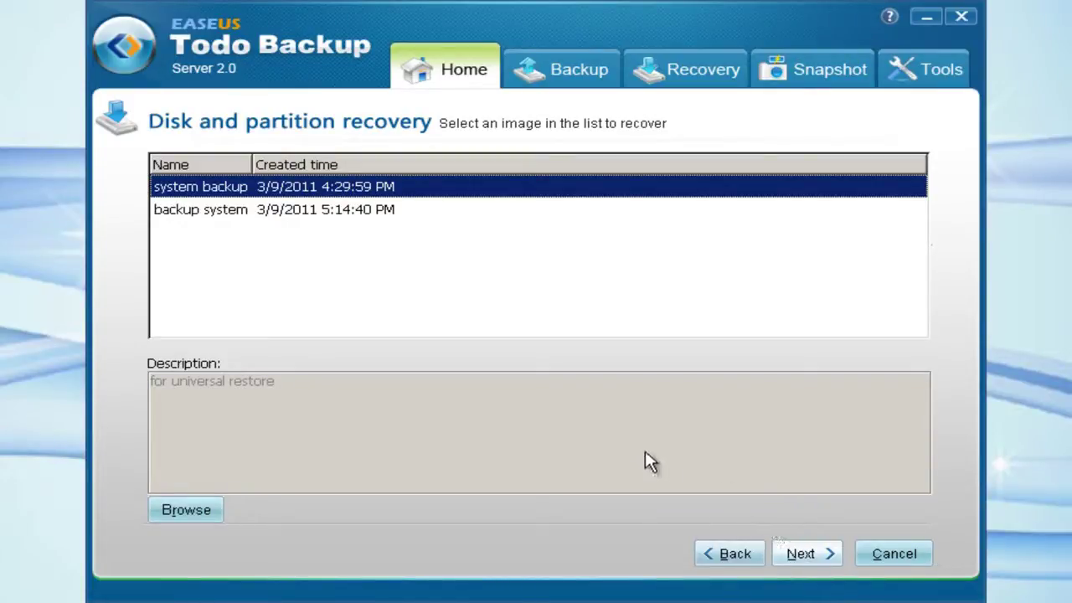
pyautogui.click(260, 216)
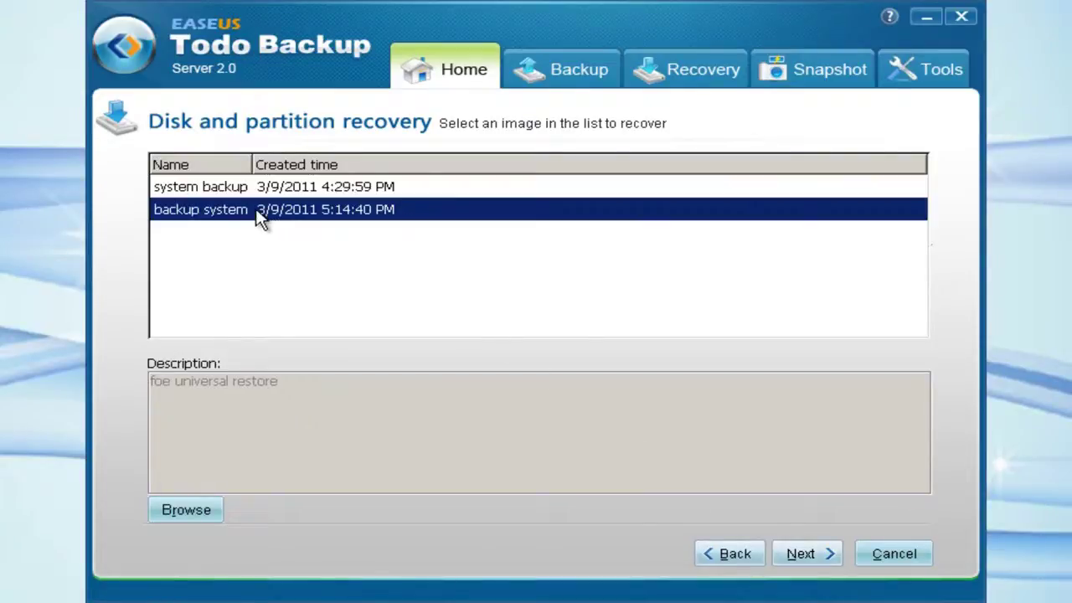
pyautogui.click(814, 556)
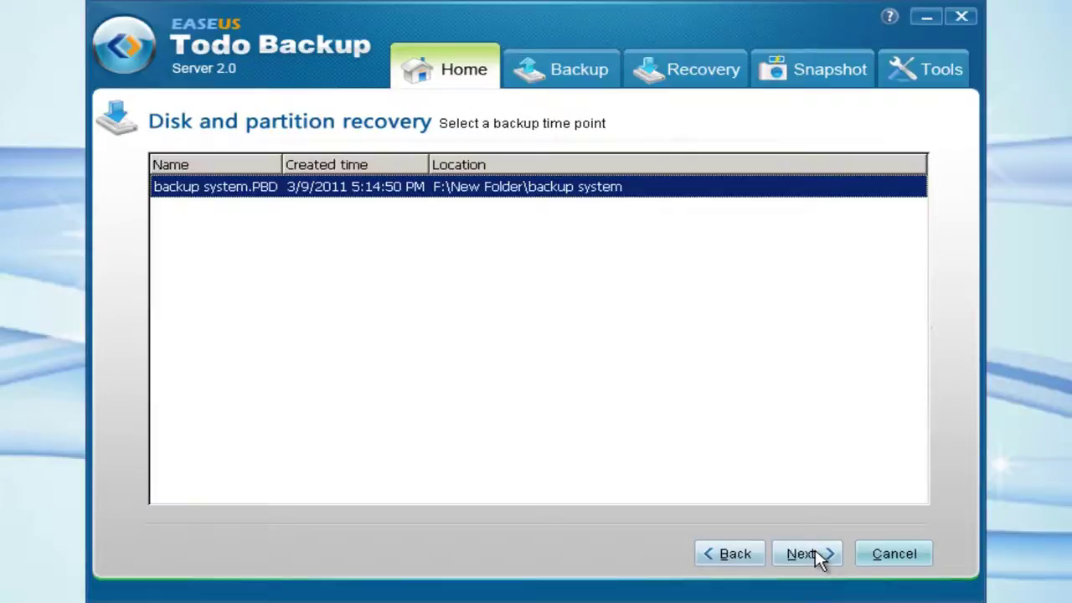
# - Accept the time point, tick C: and Universal restore, and choose NEW VOLUME(E:) as destination
pyautogui.click(813, 556)
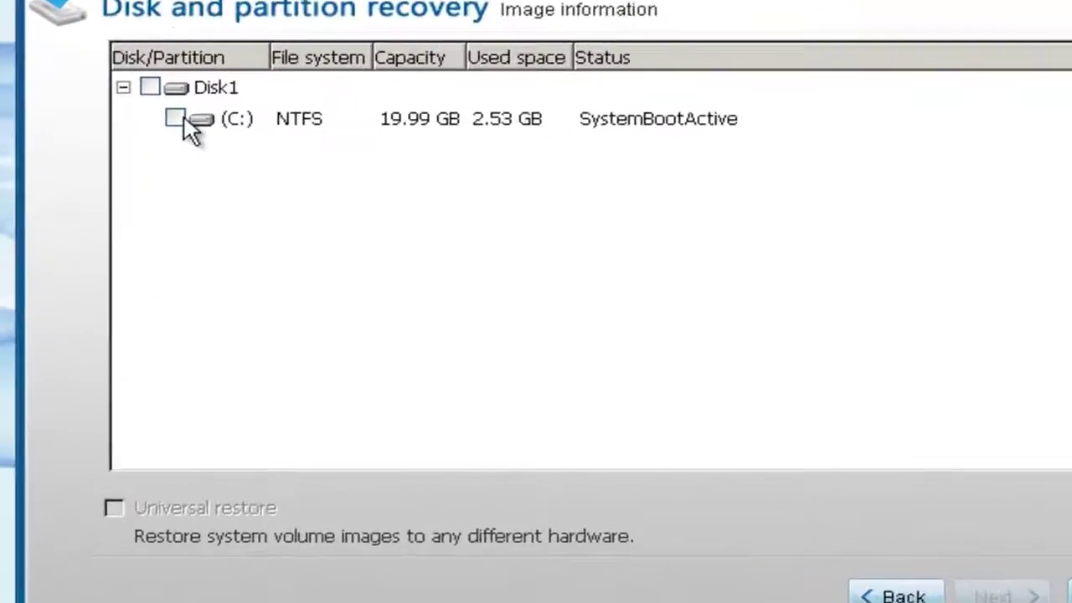
pyautogui.click(202, 202)
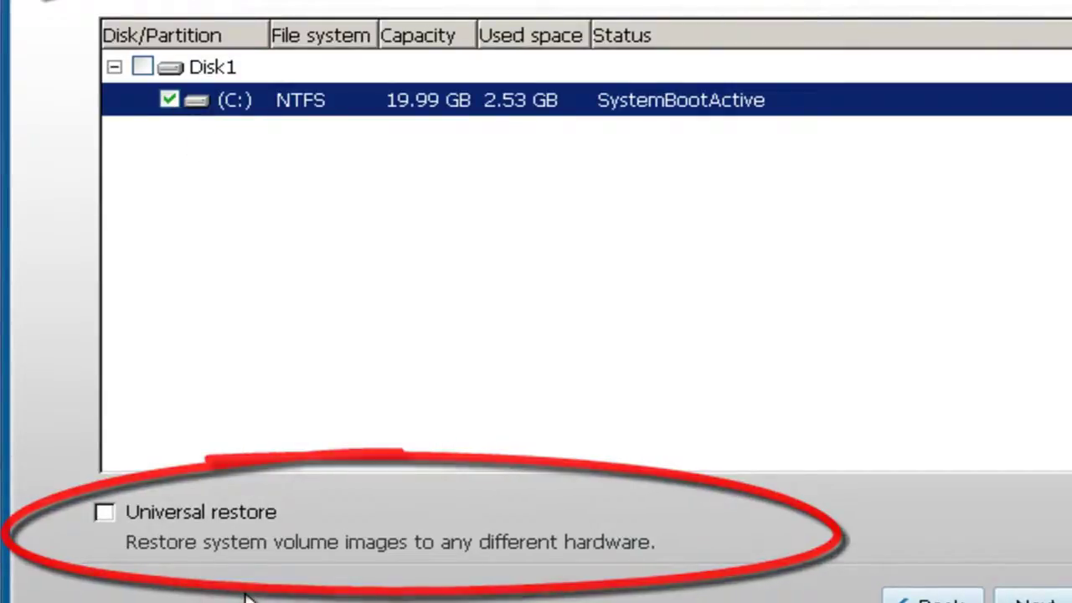
pyautogui.click(109, 505)
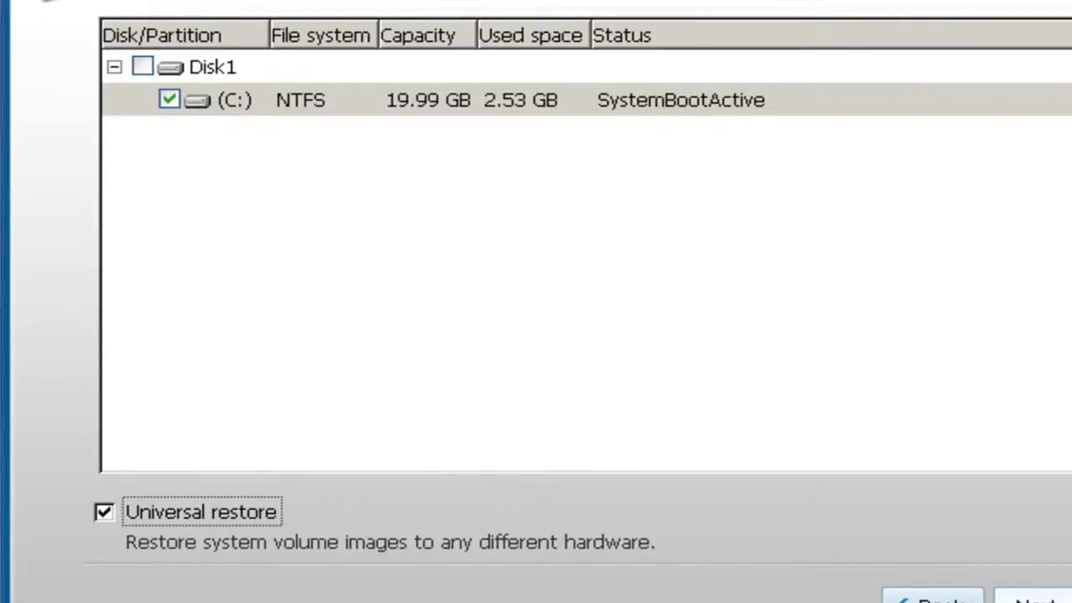
pyautogui.click(1038, 599)
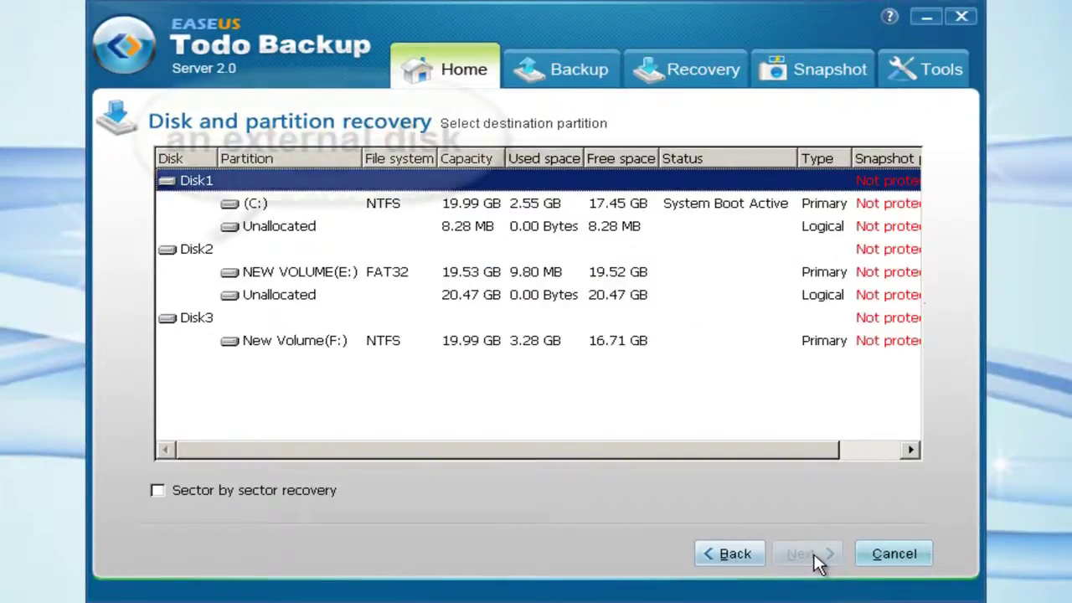
pyautogui.click(285, 276)
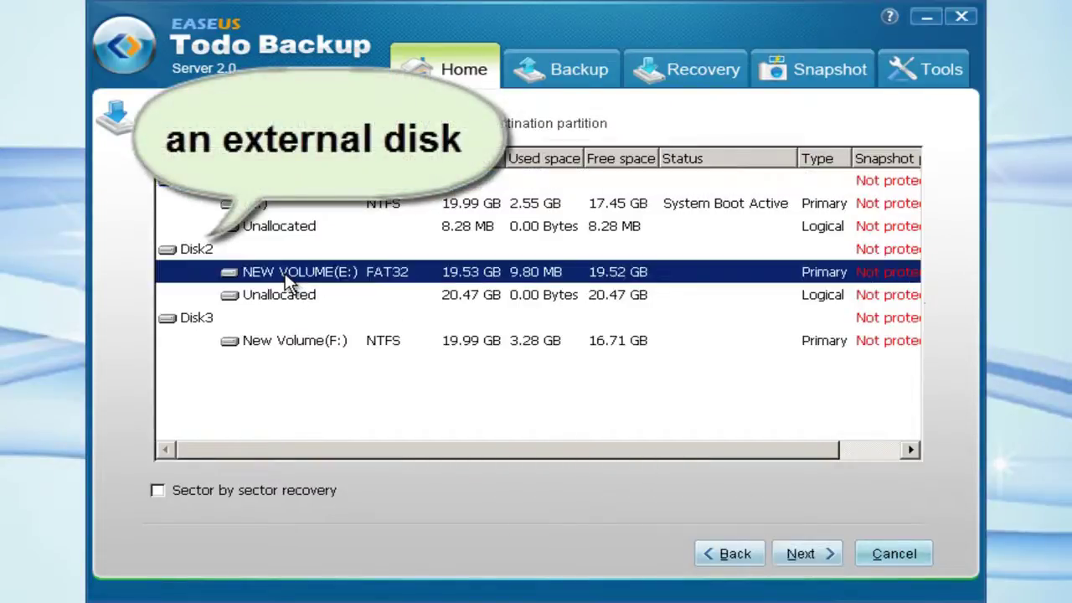
# - Resize the restored E: partition to 11525.8 MB, leaving 29427.2 MB after it
pyautogui.click(809, 556)
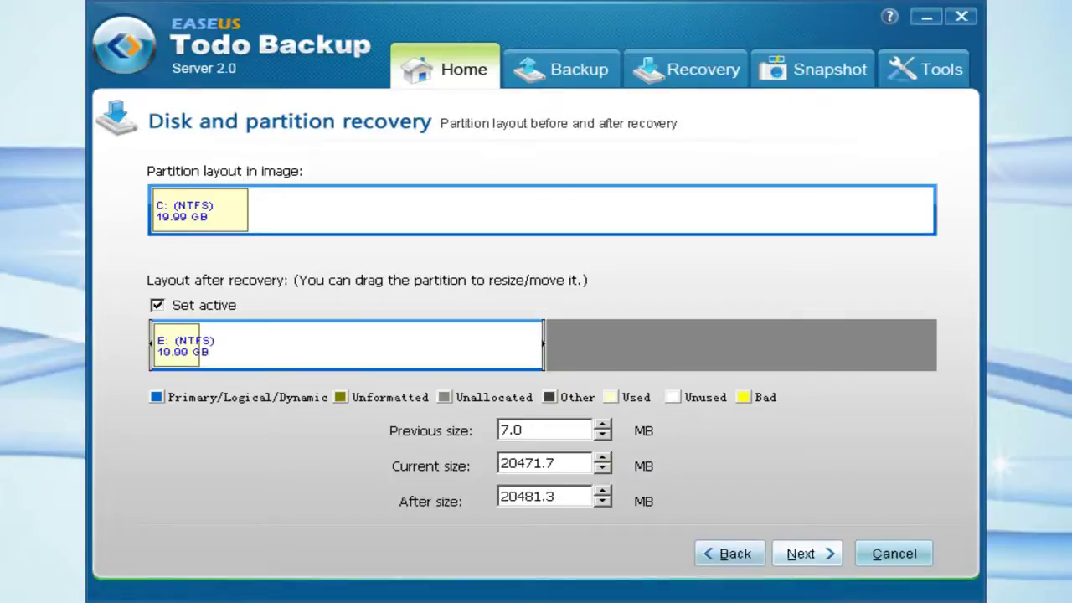
pyautogui.moveTo(544, 339); pyautogui.dragTo(377, 316)
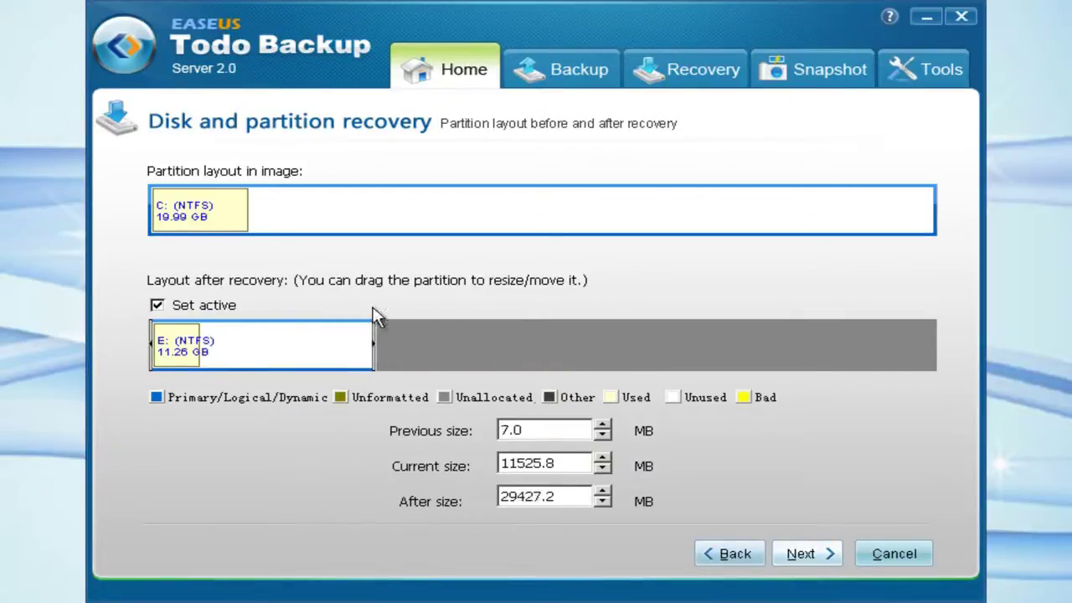
# - Run the recovery onto E:, accept the data-loss warning, and finish once it completes
pyautogui.click(806, 555)
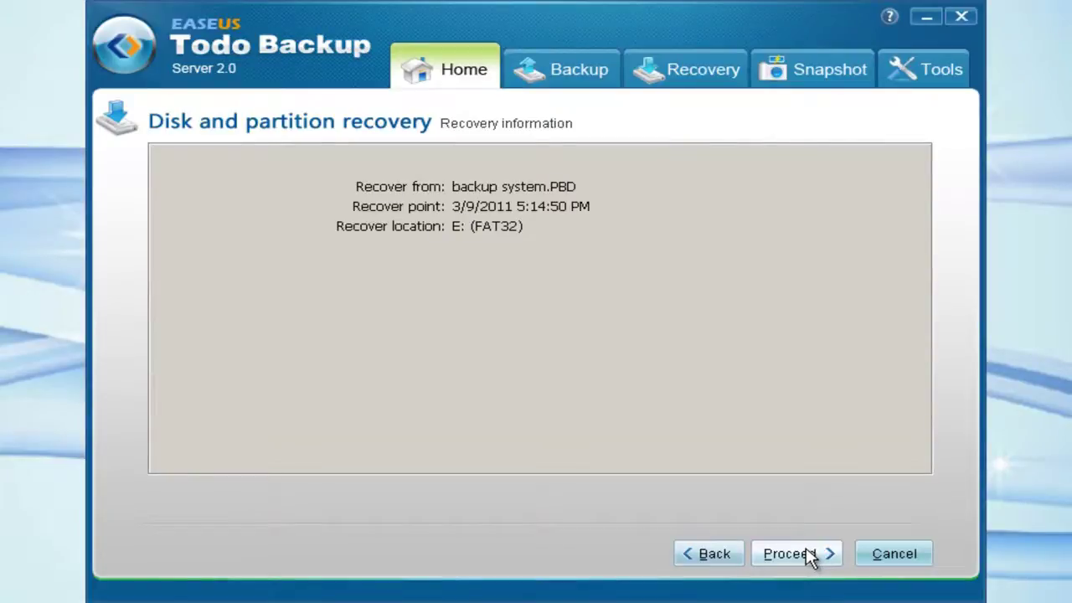
pyautogui.click(791, 554)
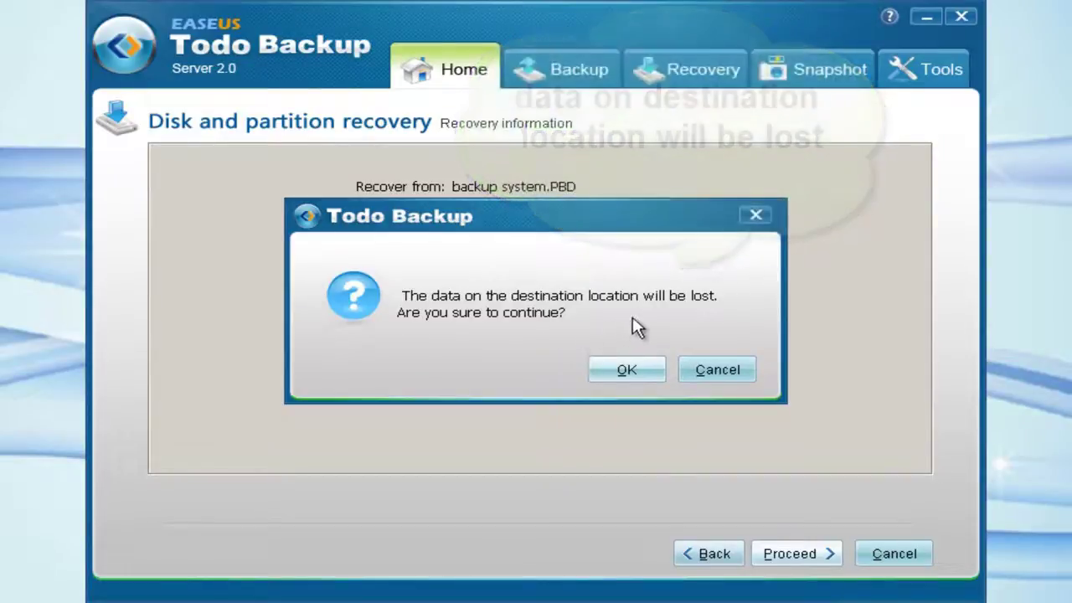
pyautogui.click(627, 371)
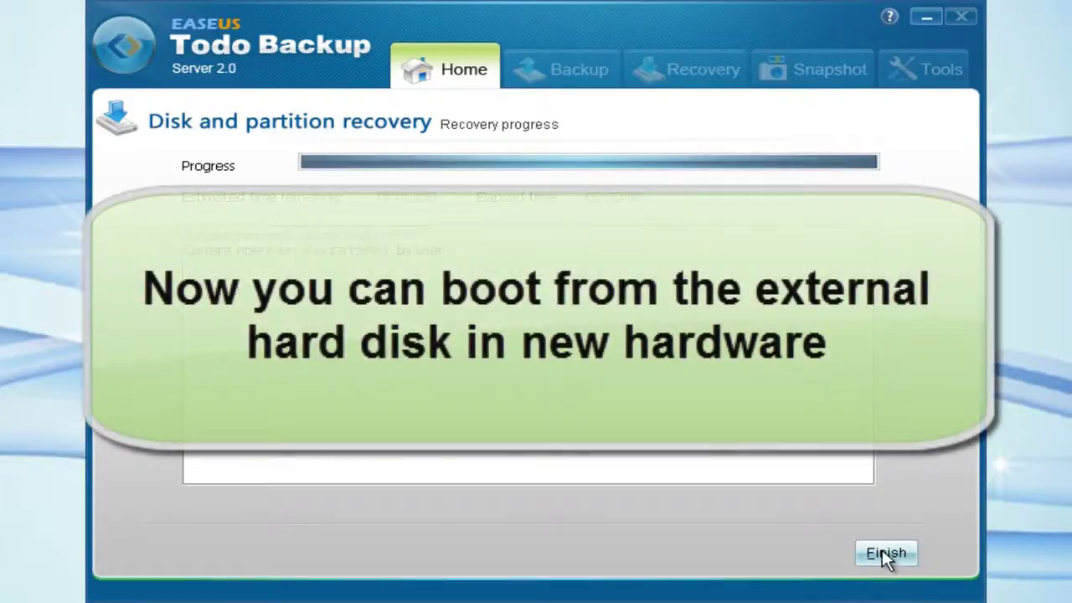
pyautogui.click(885, 555)
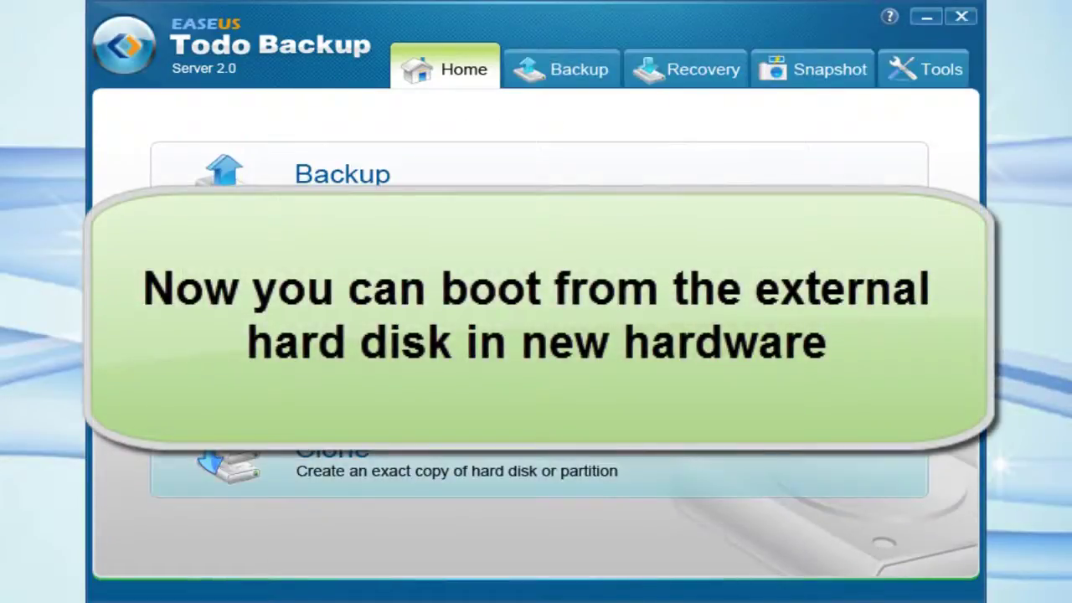